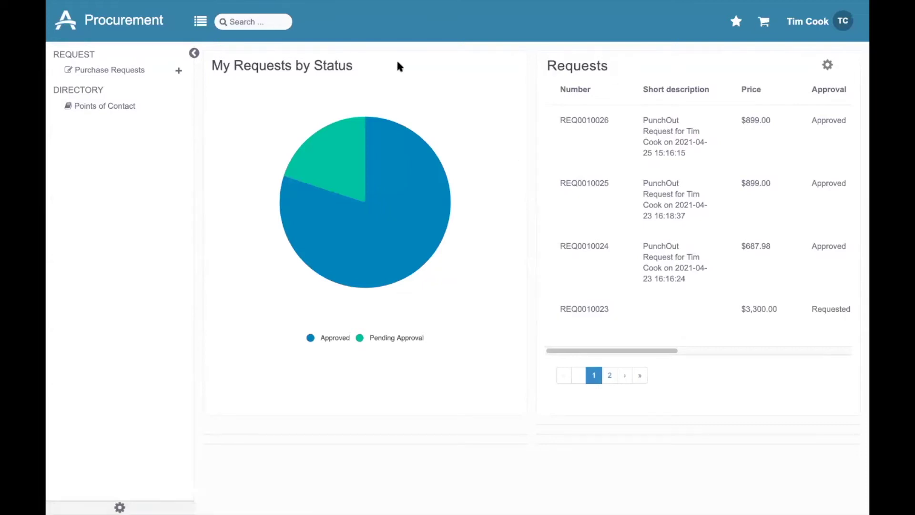
Start a new purchase request from the PunchOut Catalogs and submit the Amazon PunchOut item
{"action": "left_click", "coordinate": [133, 74]}
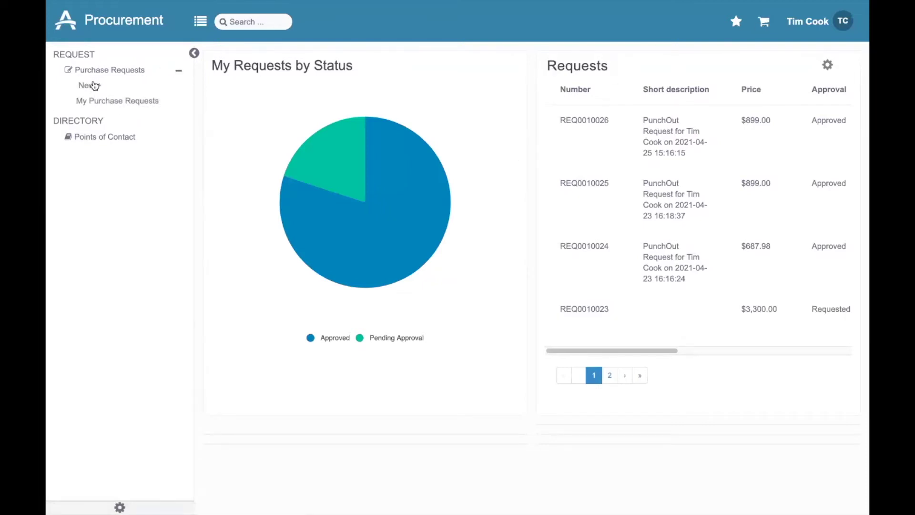
{"action": "left_click", "coordinate": [92, 86]}
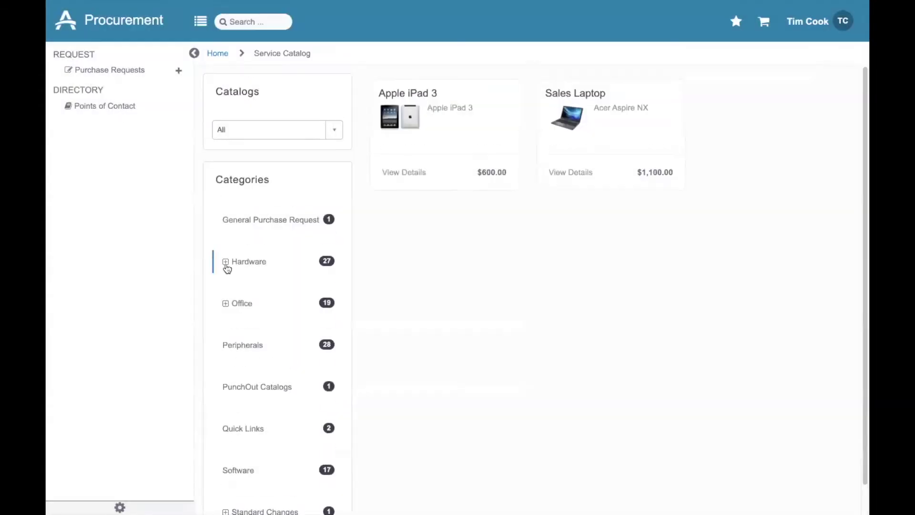
{"action": "left_click", "coordinate": [248, 385]}
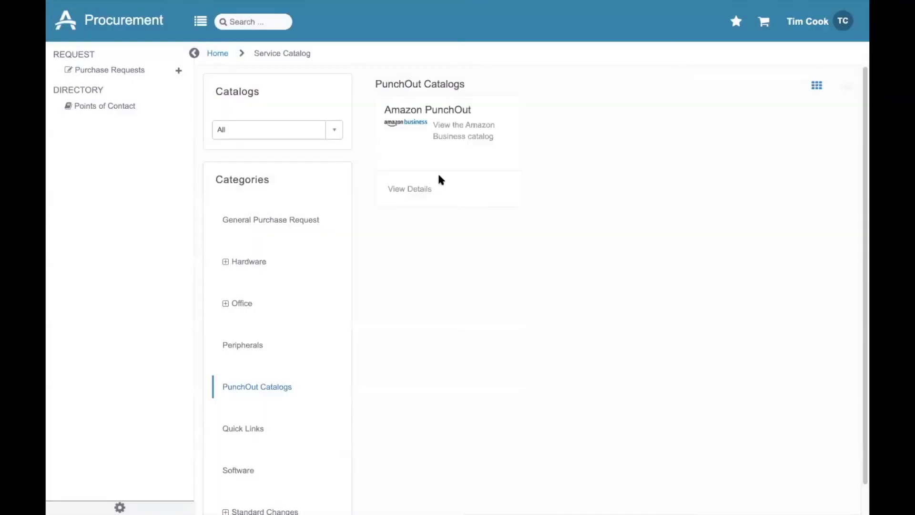
{"action": "left_click", "coordinate": [445, 147]}
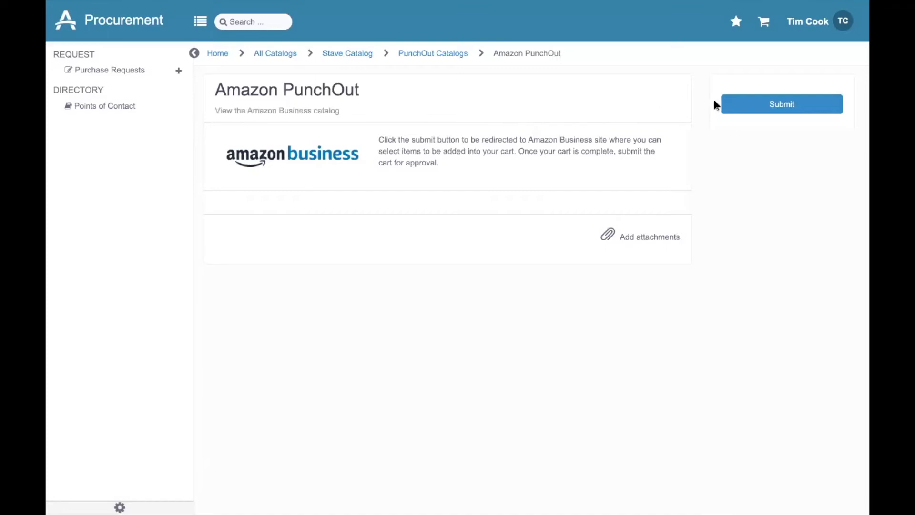
{"action": "left_click", "coordinate": [745, 106]}
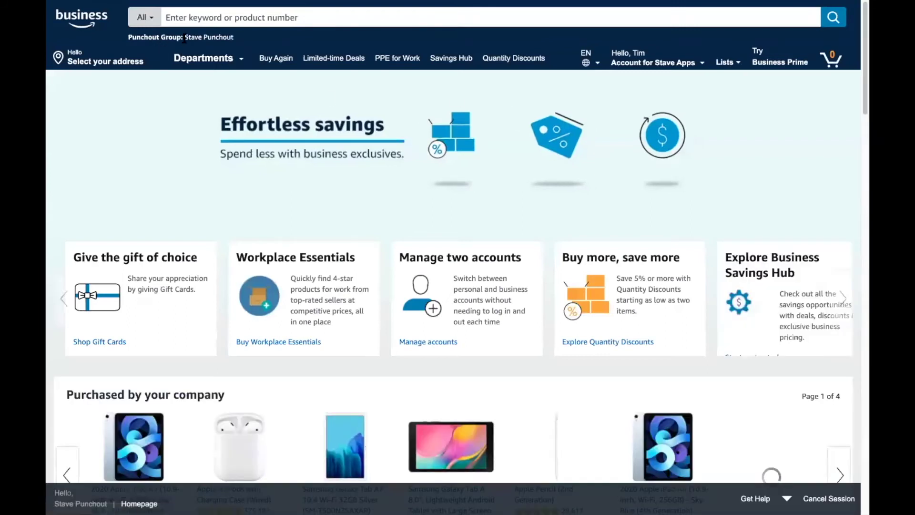
Search Amazon Business for 'Macbook', add the 2020 MacBook Air to the cart and view it
{"action": "left_click", "coordinate": [215, 18]}
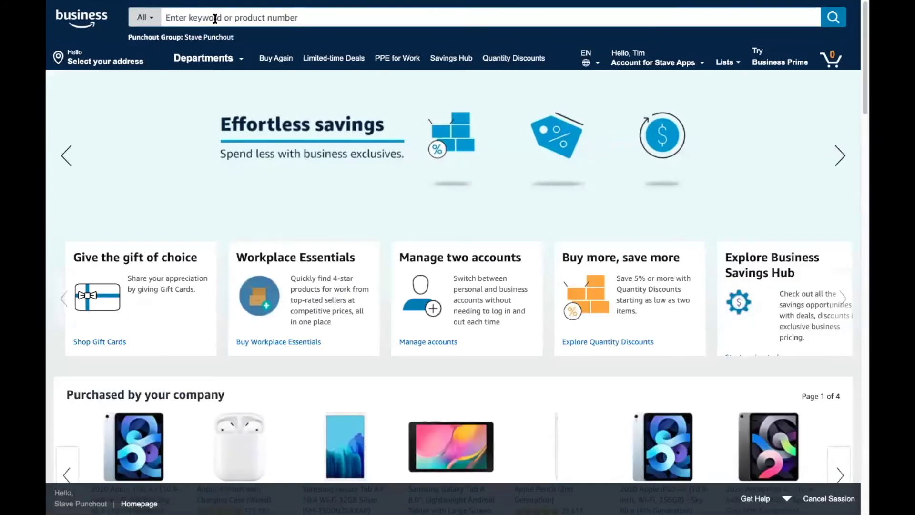
{"action": "type", "text": "Macook"}
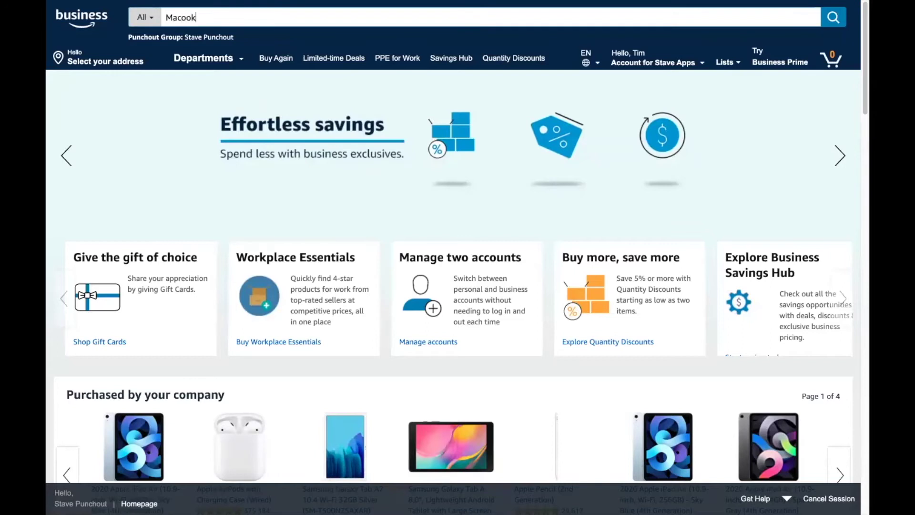
{"action": "key", "text": "BackSpace"}
{"action": "key", "text": "BackSpace"}
{"action": "key", "text": "BackSpace"}
{"action": "type", "text": "book"}
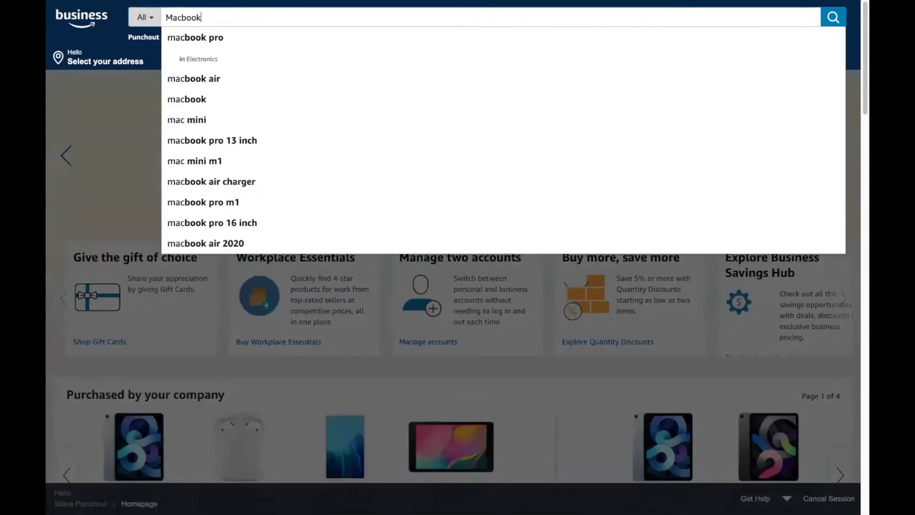
{"action": "key", "text": "Return"}
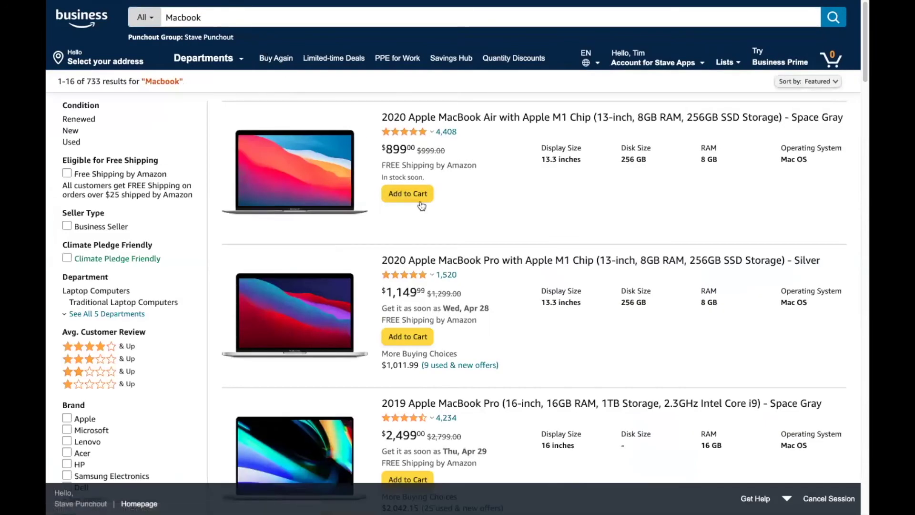
{"action": "left_click", "coordinate": [419, 201]}
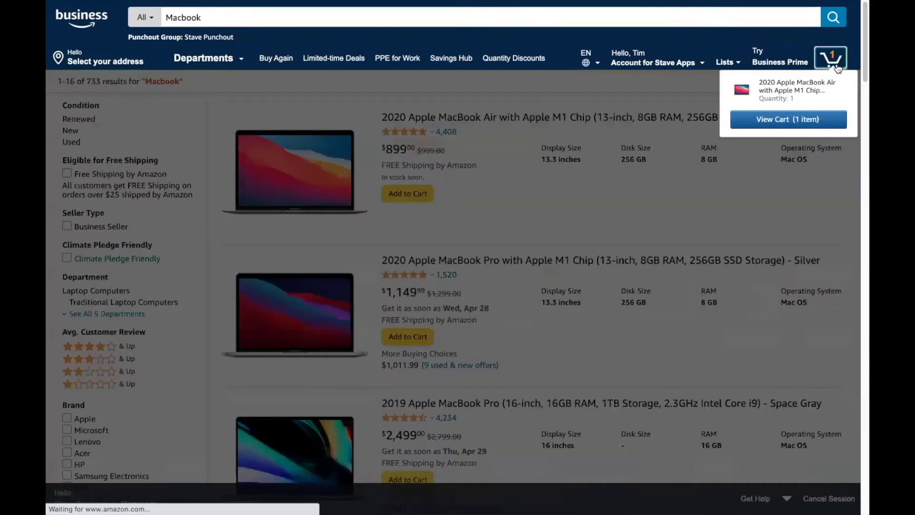
{"action": "left_click", "coordinate": [837, 68]}
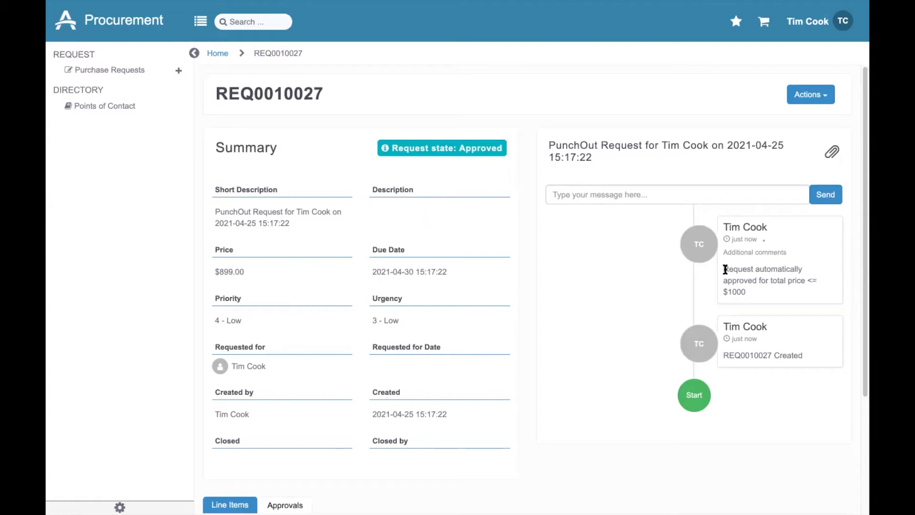
Review REQ0010027's MacBook Air line item and its Actions menu without making changes
{"action": "scroll", "coordinate": [367, 334], "scroll_direction": "down", "scroll_amount": 3}
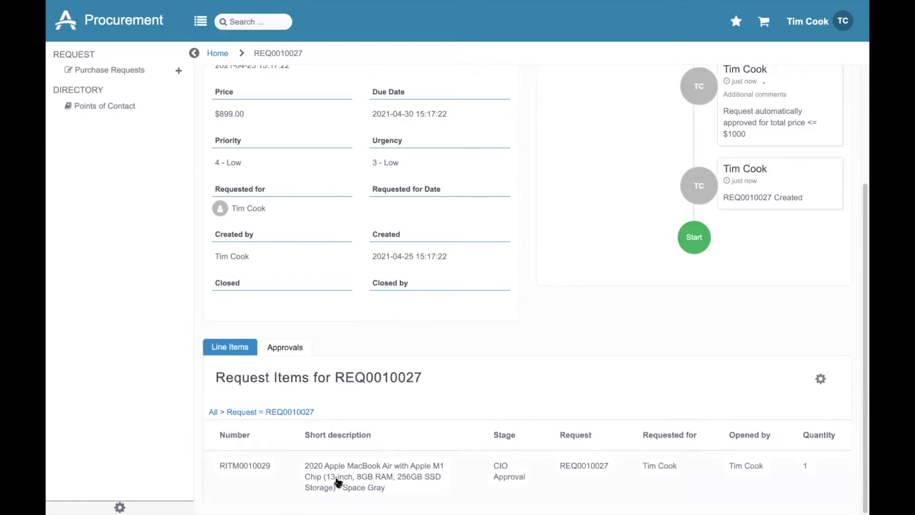
{"action": "scroll", "coordinate": [557, 448], "scroll_direction": "up", "scroll_amount": 3}
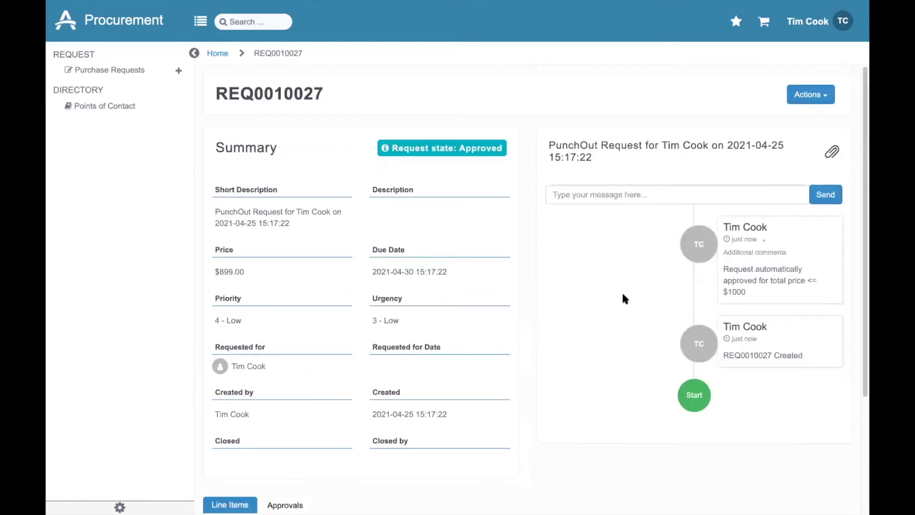
{"action": "left_click", "coordinate": [823, 101]}
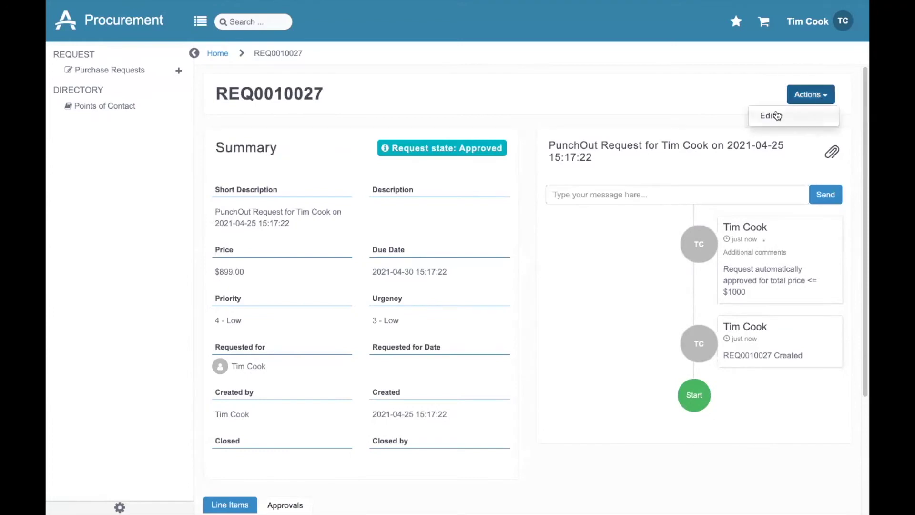
{"action": "left_click", "coordinate": [433, 100]}
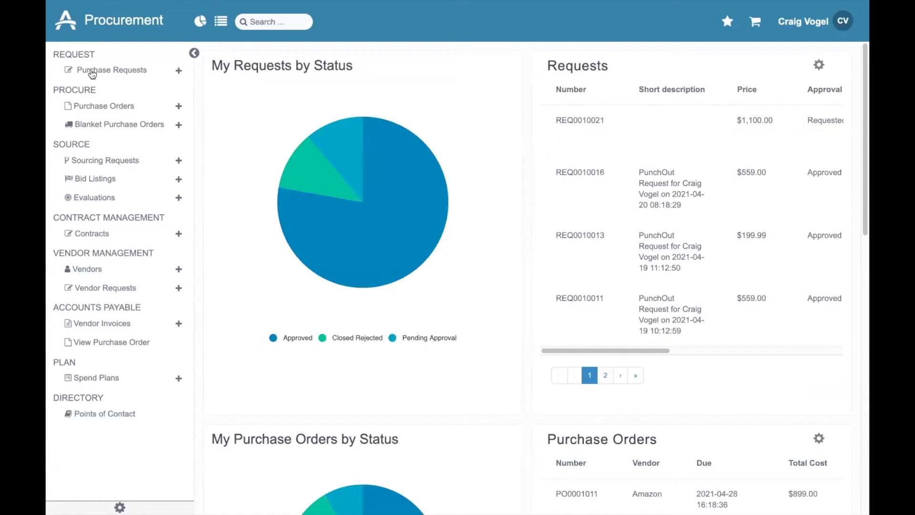
Open approved request REQ0010027 from Purchase Requests and create purchase order PO0001019 from it
{"action": "left_click", "coordinate": [89, 70]}
{"action": "left_click", "coordinate": [96, 131]}
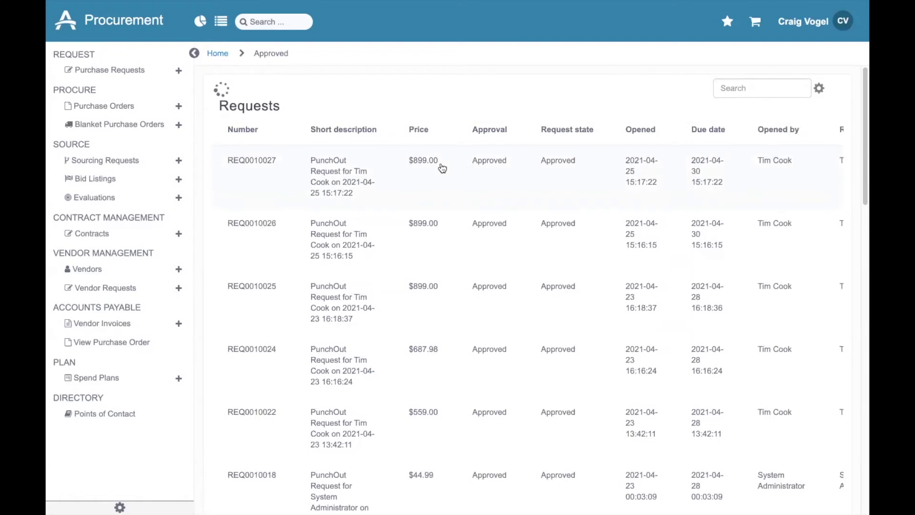
{"action": "left_click", "coordinate": [394, 160]}
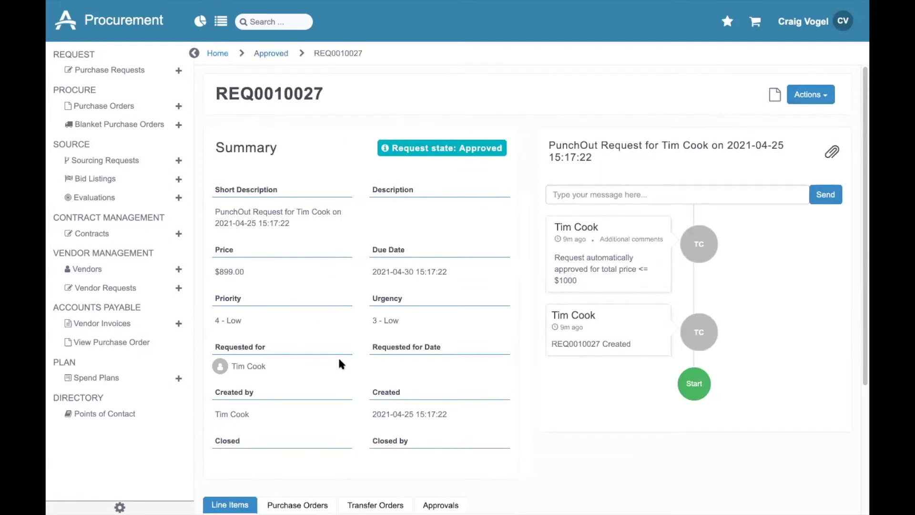
{"action": "scroll", "coordinate": [481, 382], "scroll_direction": "down", "scroll_amount": 4}
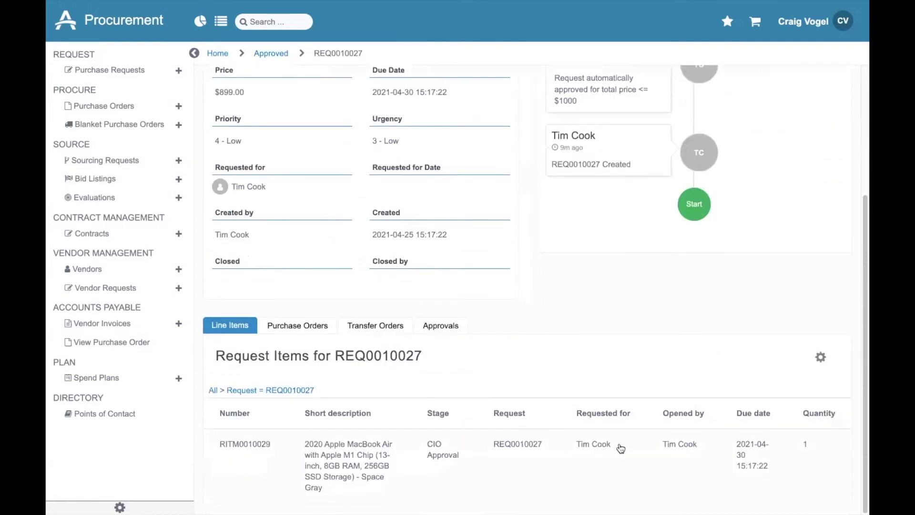
{"action": "scroll", "coordinate": [552, 309], "scroll_direction": "up", "scroll_amount": 4}
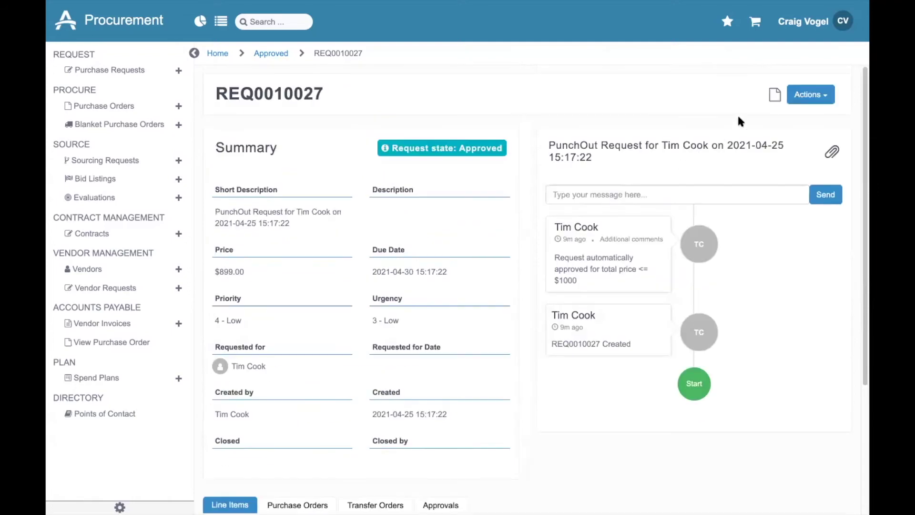
{"action": "left_click", "coordinate": [775, 97]}
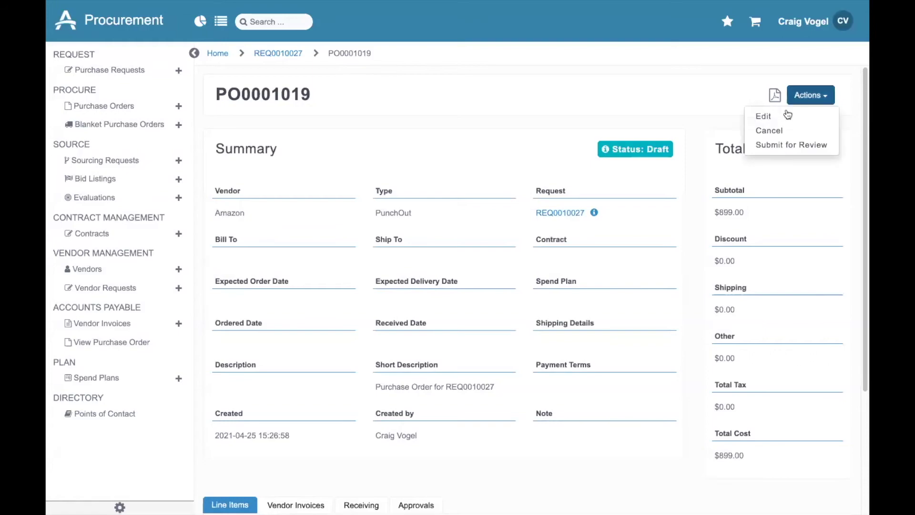
{"action": "left_click", "coordinate": [787, 115]}
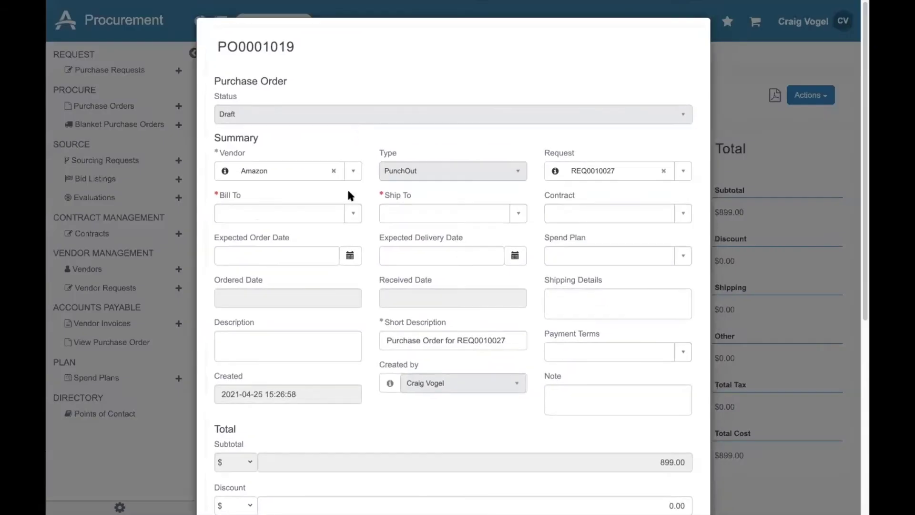
{"action": "left_click", "coordinate": [349, 214]}
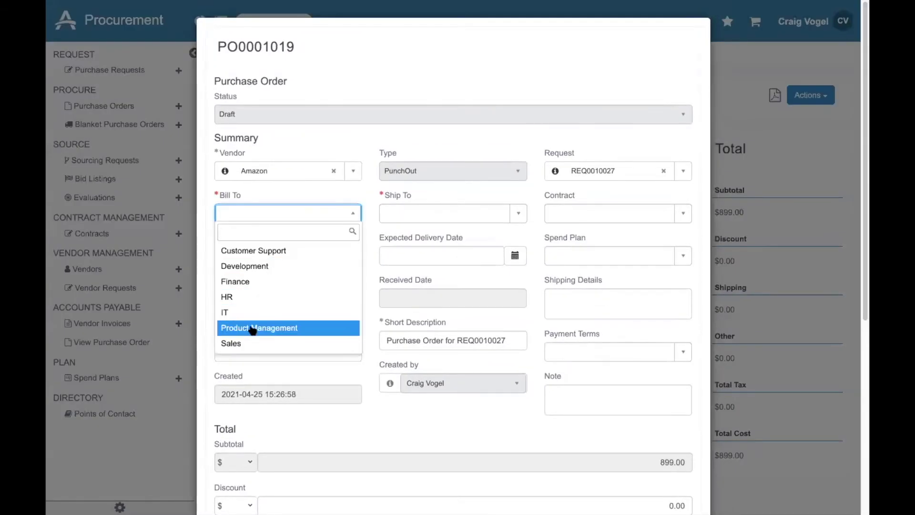
{"action": "left_click", "coordinate": [253, 328]}
{"action": "left_click", "coordinate": [511, 210]}
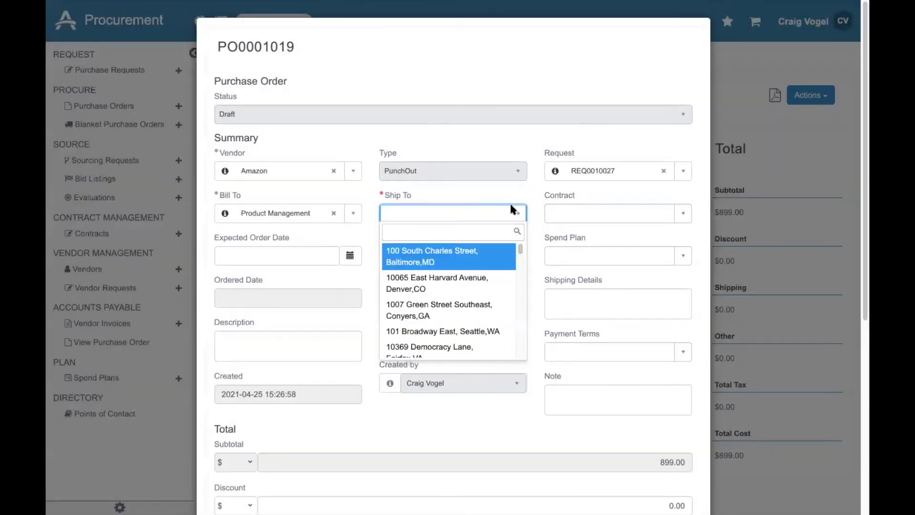
{"action": "type", "text": "820"}
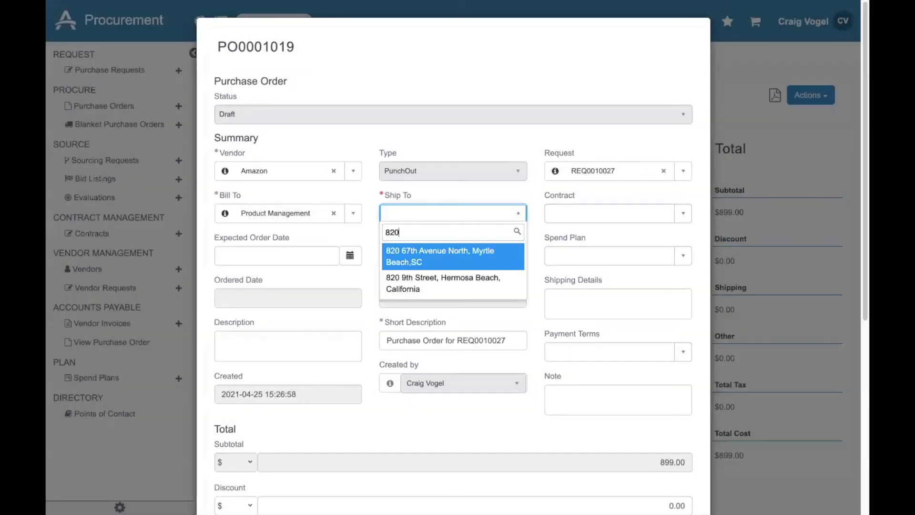
{"action": "left_click", "coordinate": [501, 291]}
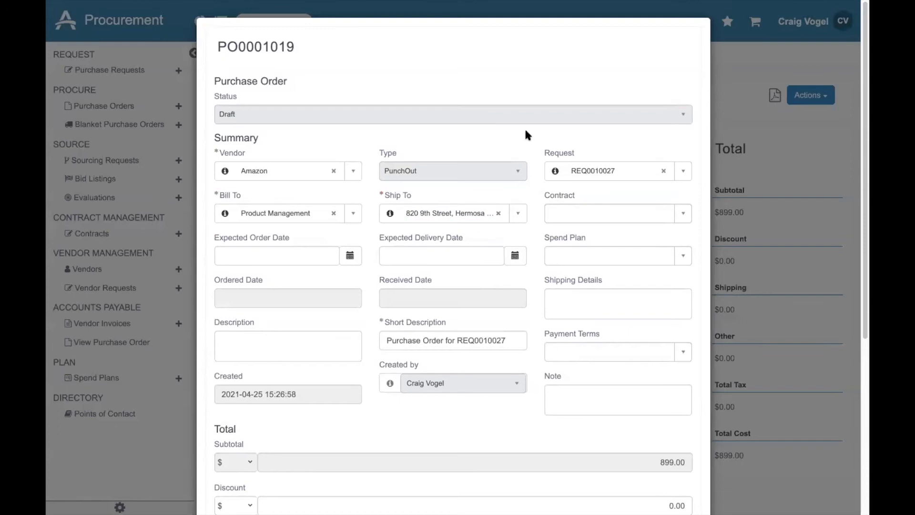
{"action": "scroll", "coordinate": [645, 371], "scroll_direction": "down", "scroll_amount": 5}
{"action": "left_click", "coordinate": [654, 467]}
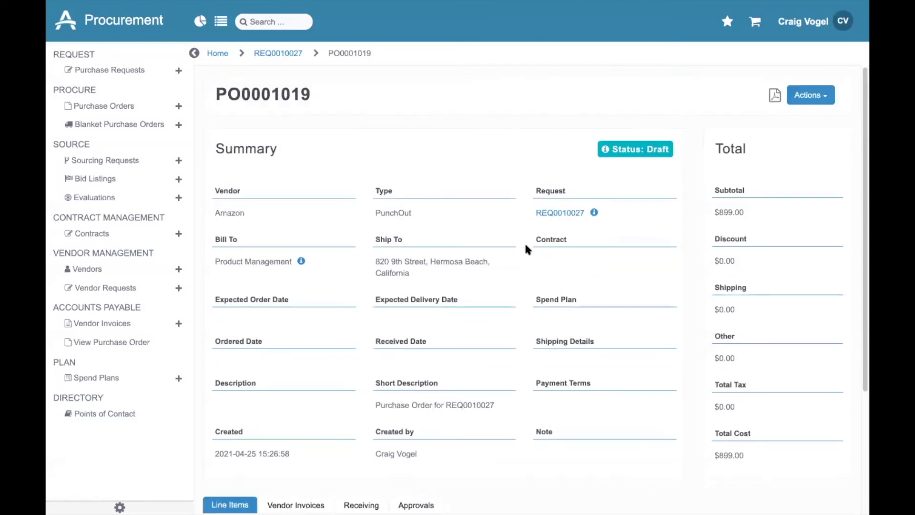
Submit purchase order PO0001019 for review
{"action": "scroll", "coordinate": [502, 230], "scroll_direction": "down", "scroll_amount": 3}
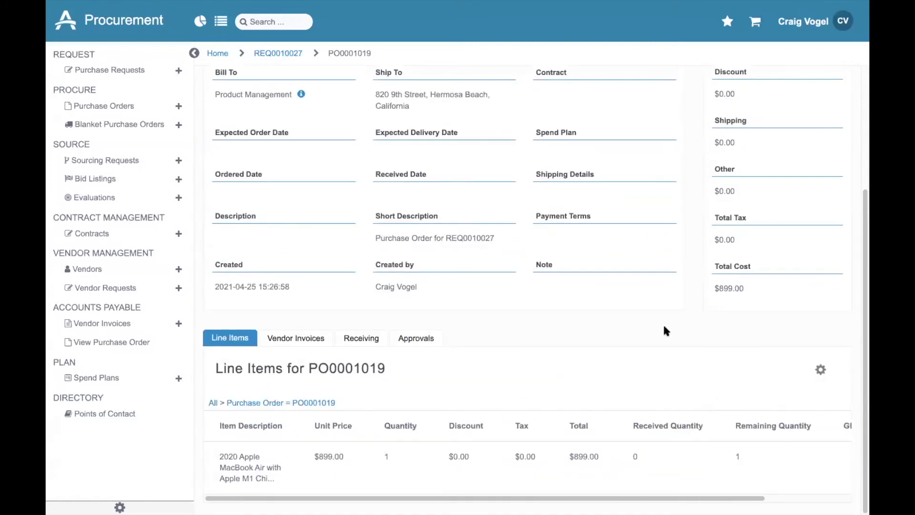
{"action": "scroll", "coordinate": [666, 331], "scroll_direction": "up", "scroll_amount": 3}
{"action": "left_click", "coordinate": [810, 95]}
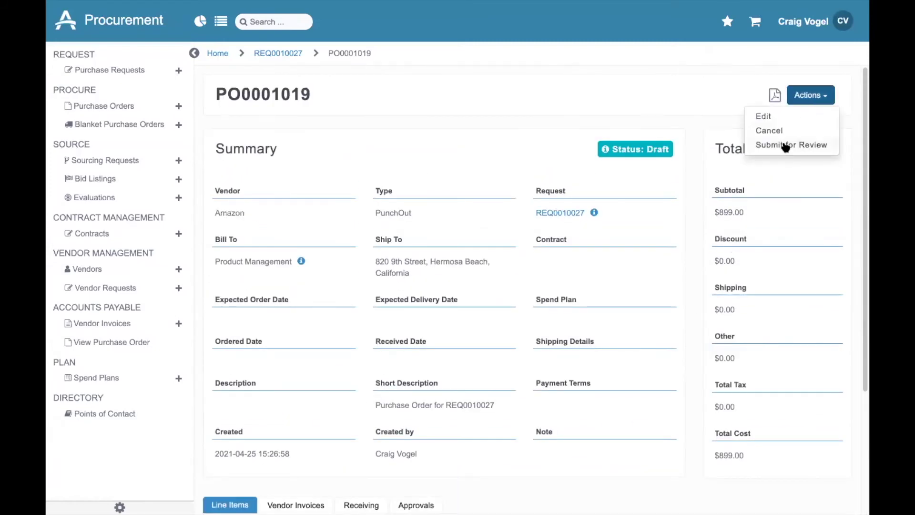
{"action": "left_click", "coordinate": [784, 145]}
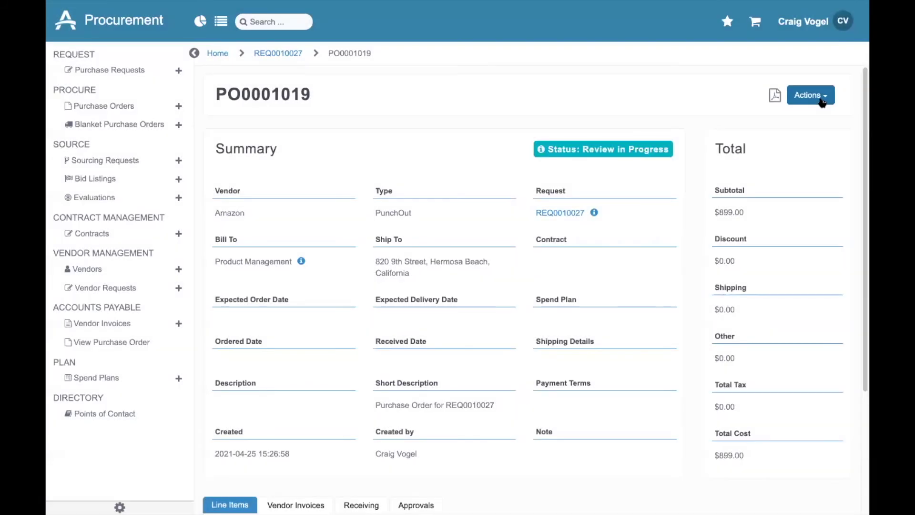
Approve PO0001019 with the feedback comment 'Approved!'
{"action": "left_click", "coordinate": [822, 98]}
{"action": "left_click", "coordinate": [802, 130]}
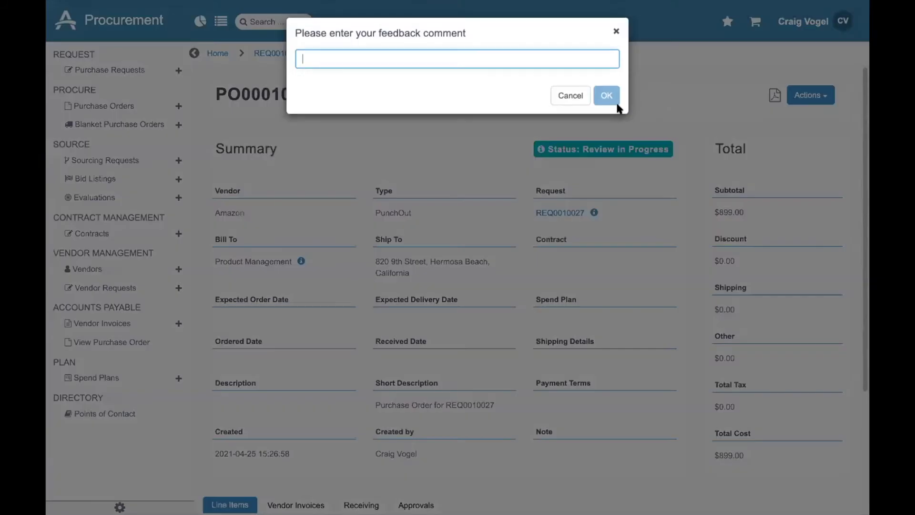
{"action": "type", "text": "Approved"}
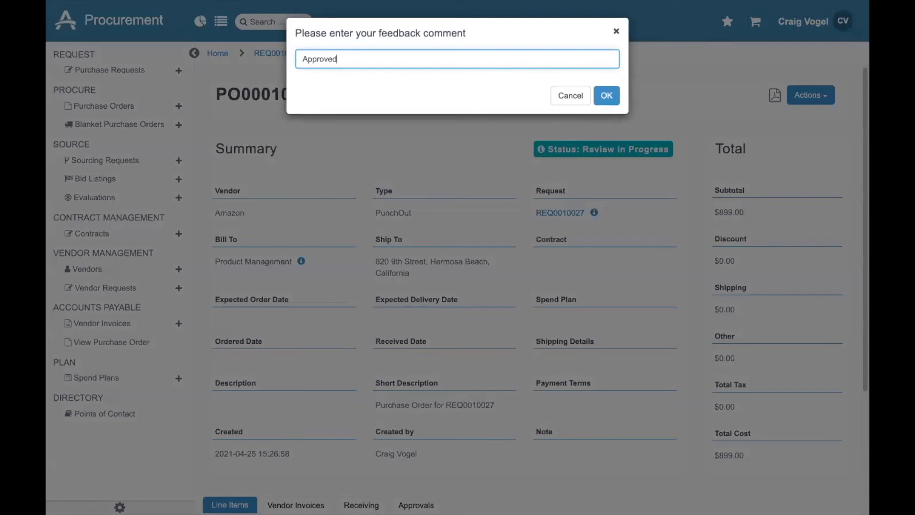
{"action": "type", "text": "!"}
{"action": "left_click", "coordinate": [606, 95]}
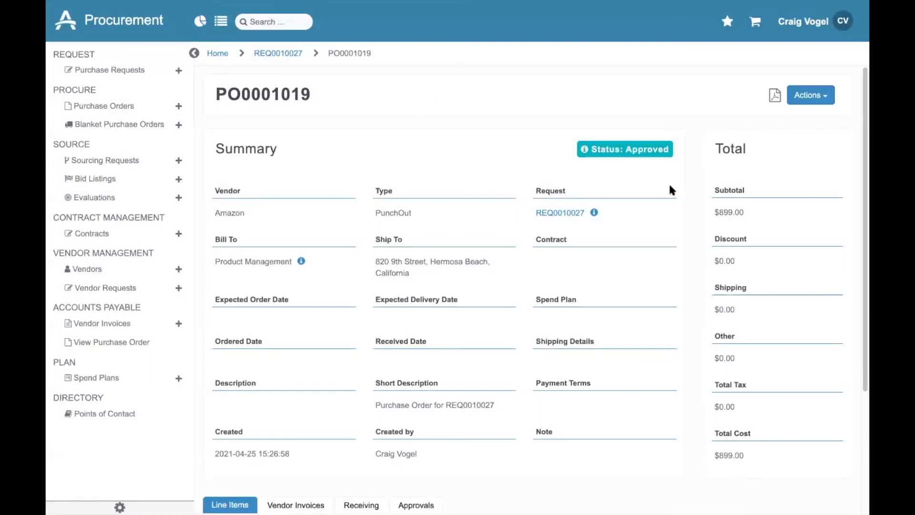
Choose Order from the approved PO0001019's Actions menu to place the $899.00 Amazon order
{"action": "left_click", "coordinate": [823, 98]}
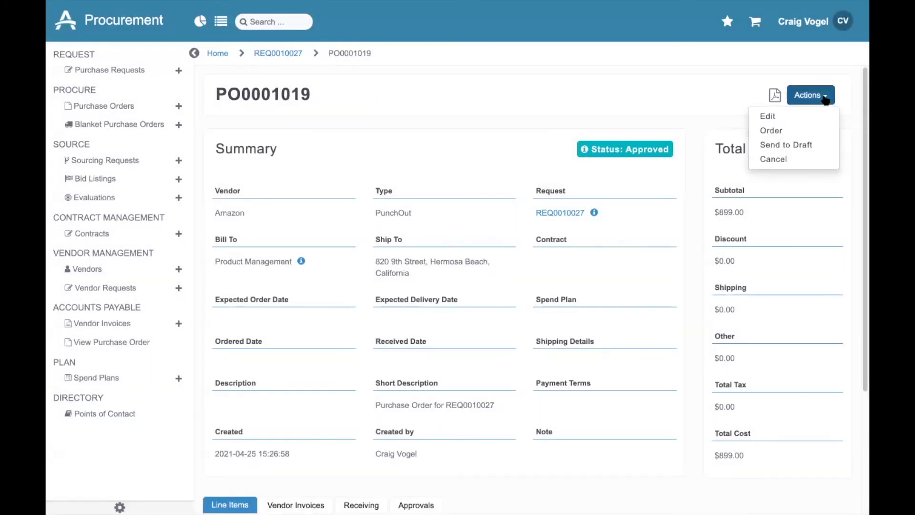
{"action": "left_click", "coordinate": [790, 129]}
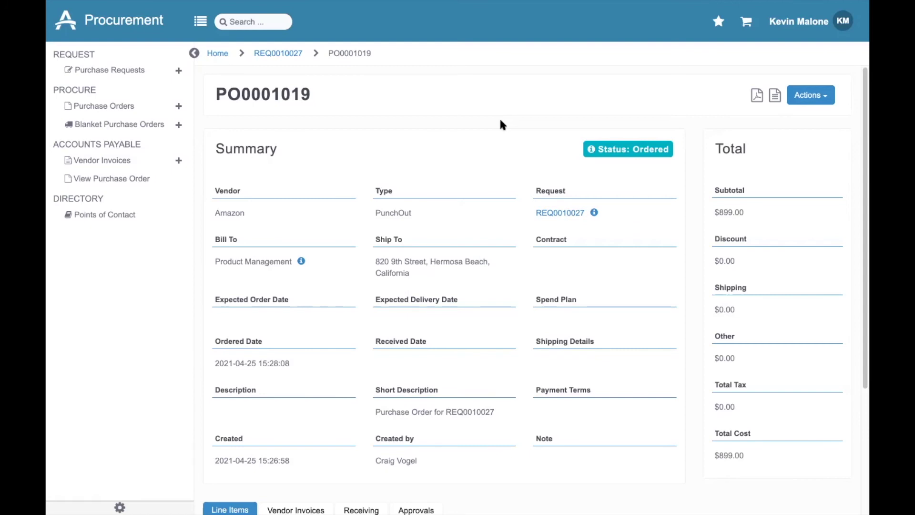
Show PO0001019's Vendor Invoices tab and open invoice VI0001006 for $899.00
{"action": "scroll", "coordinate": [477, 253], "scroll_direction": "down", "scroll_amount": 4}
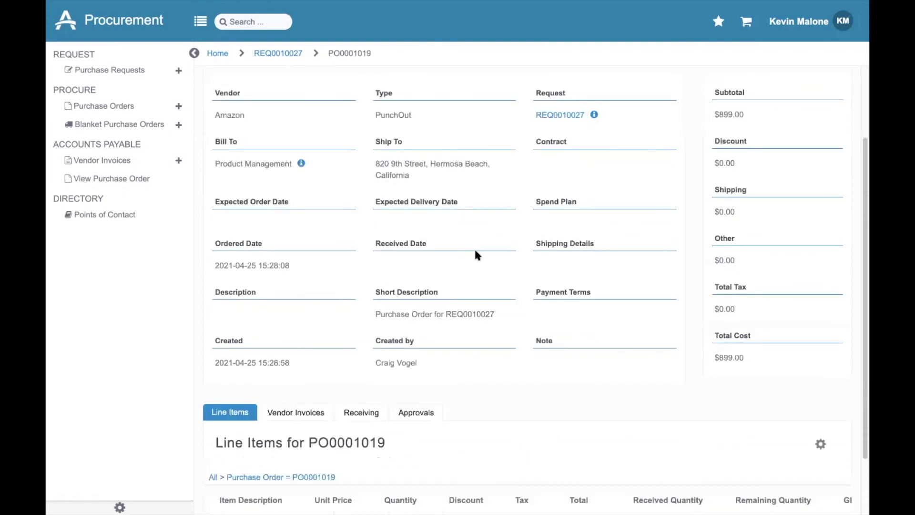
{"action": "left_click", "coordinate": [308, 339]}
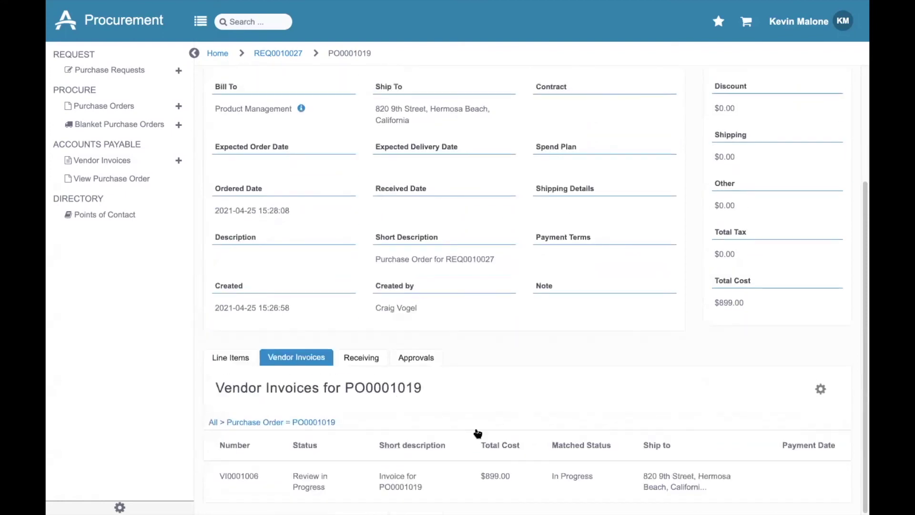
{"action": "left_click", "coordinate": [438, 476]}
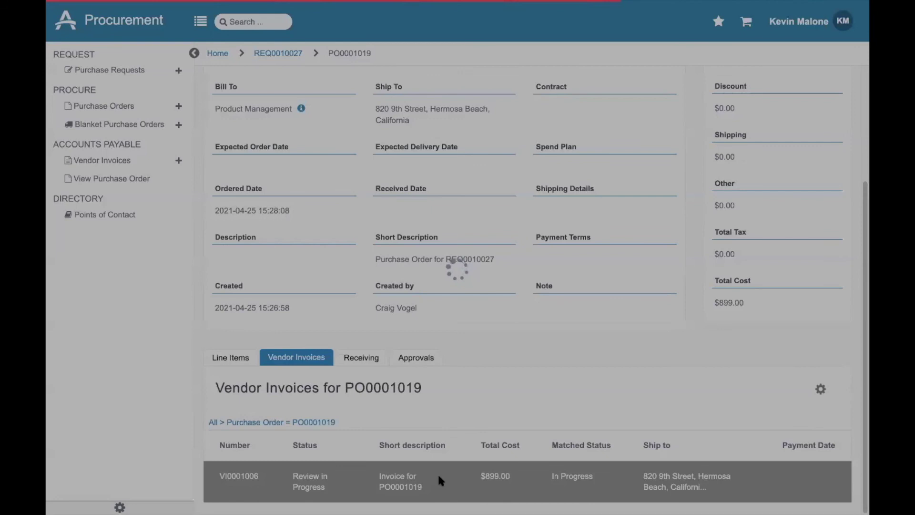